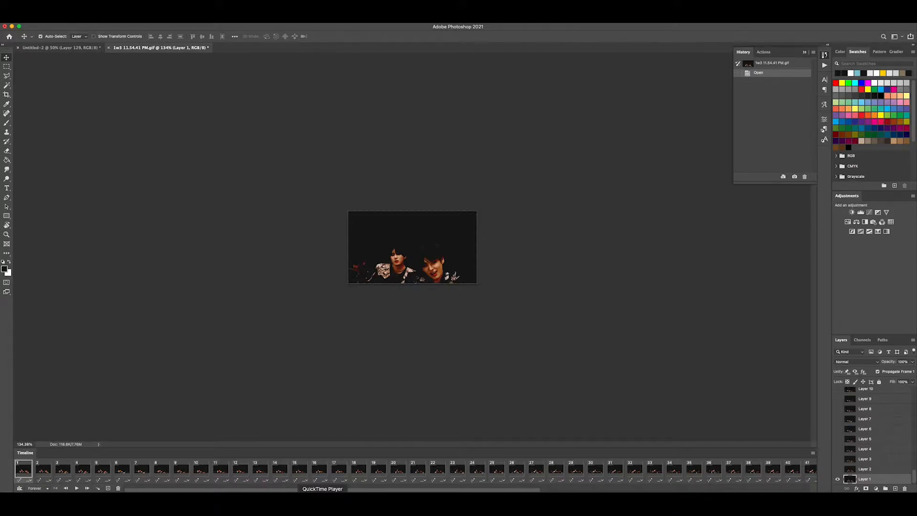
Switch to QuickTime Player and look at several scenes of the "What I Said" music video, then return to Photoshop.
{"action": "left_click", "coordinate": [322, 503]}
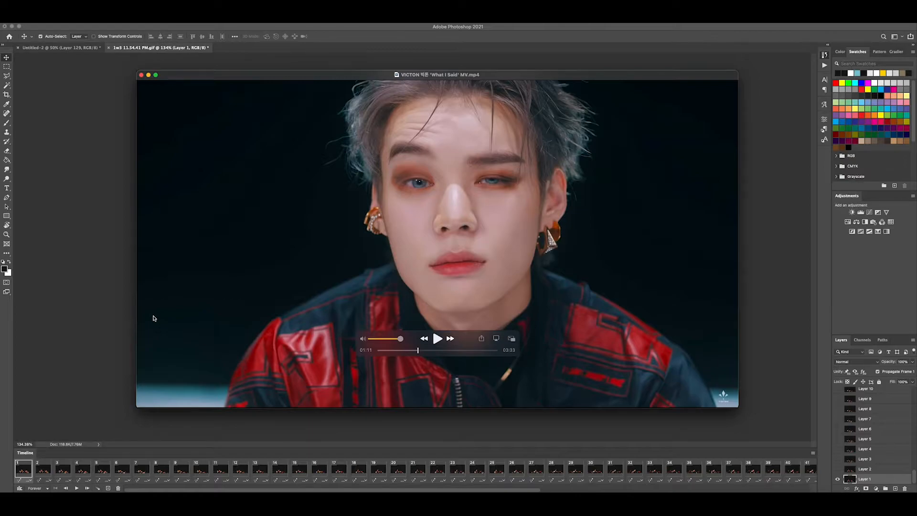
{"action": "left_click", "coordinate": [413, 351]}
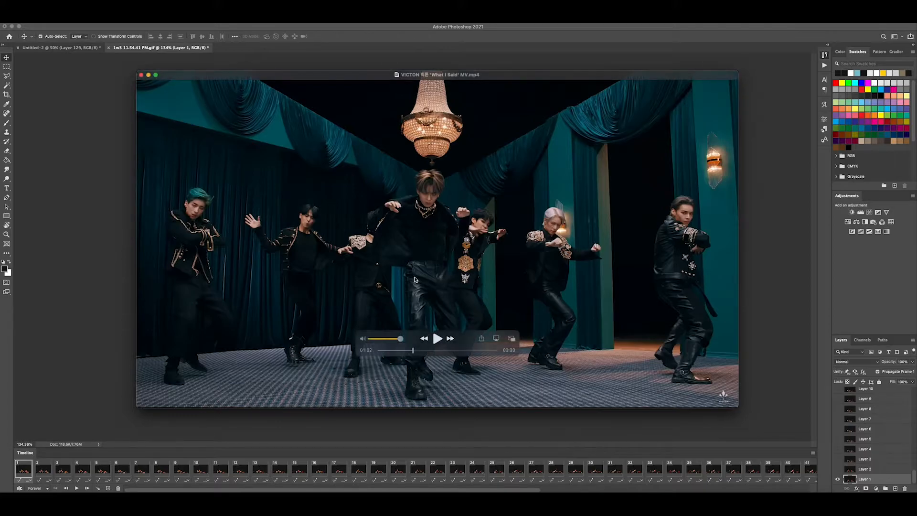
{"action": "left_click", "coordinate": [400, 352]}
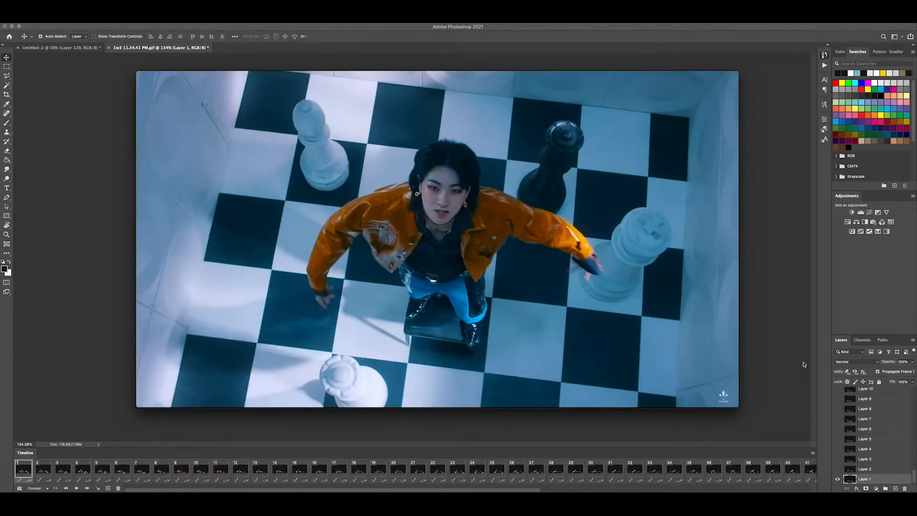
{"action": "mouse_move", "coordinate": [216, 277]}
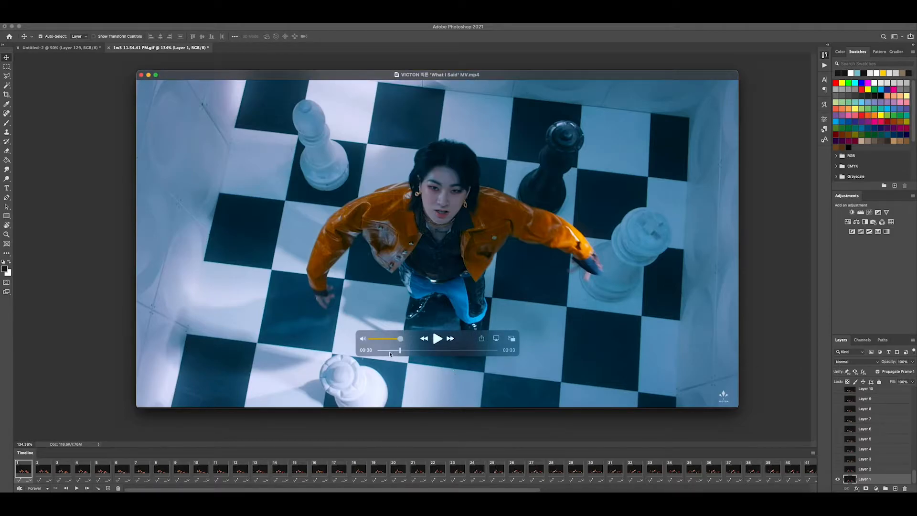
{"action": "left_click_drag", "start_coordinate": [389, 352], "coordinate": [393, 352]}
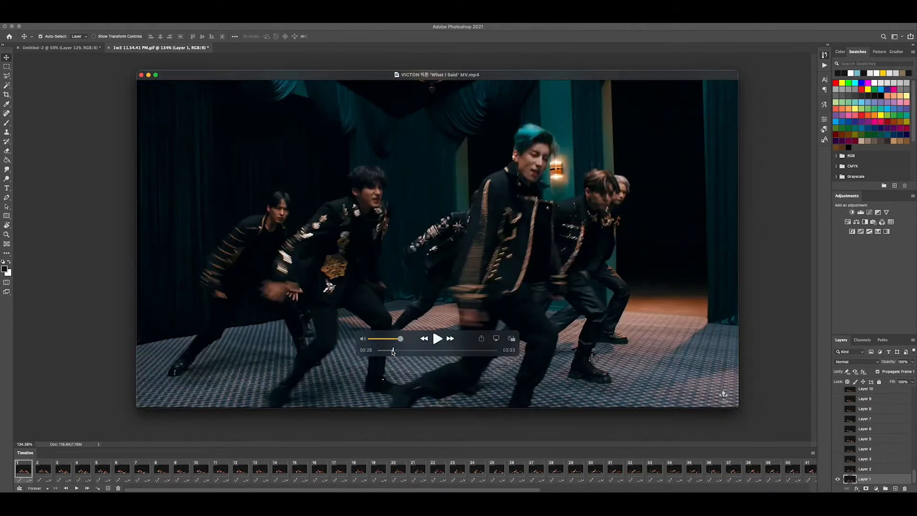
{"action": "left_click", "coordinate": [117, 260]}
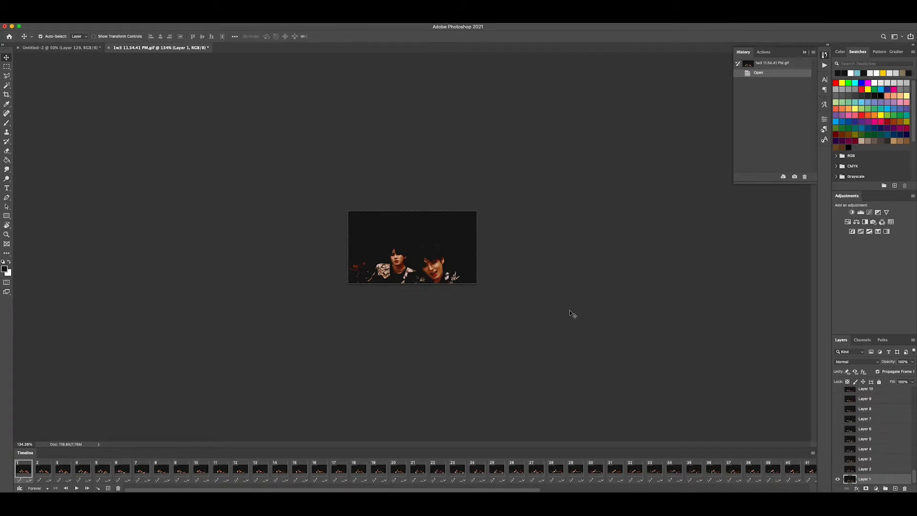
Play the finished GIF's frame animation, stop it, and return to its first frame.
{"action": "key", "text": "space"}
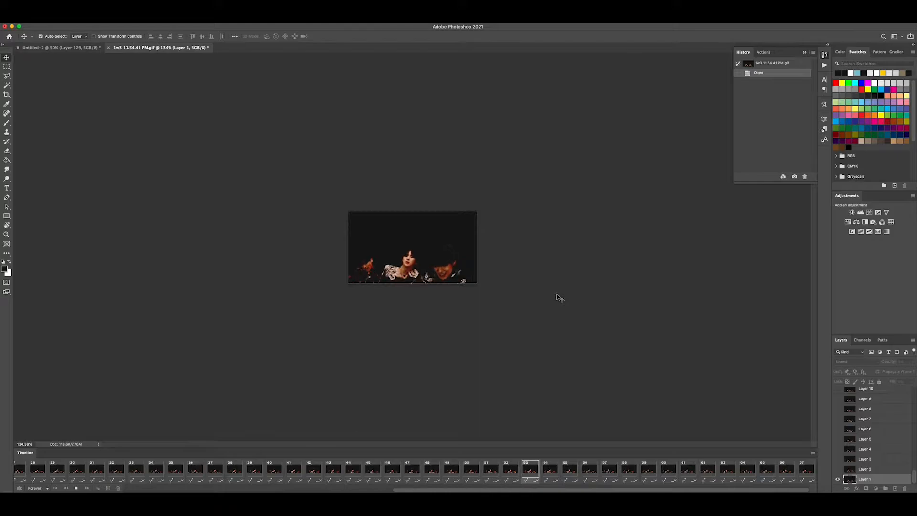
{"action": "key", "text": "space"}
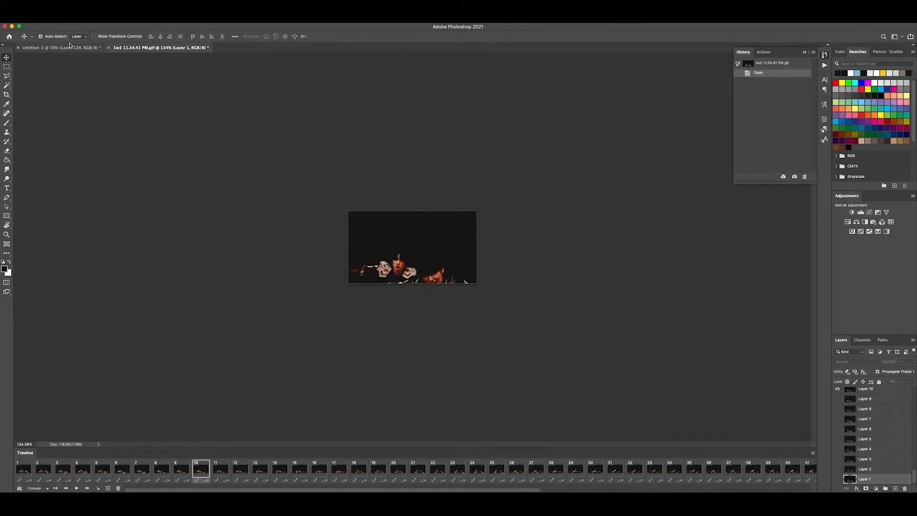
{"action": "left_click", "coordinate": [23, 472]}
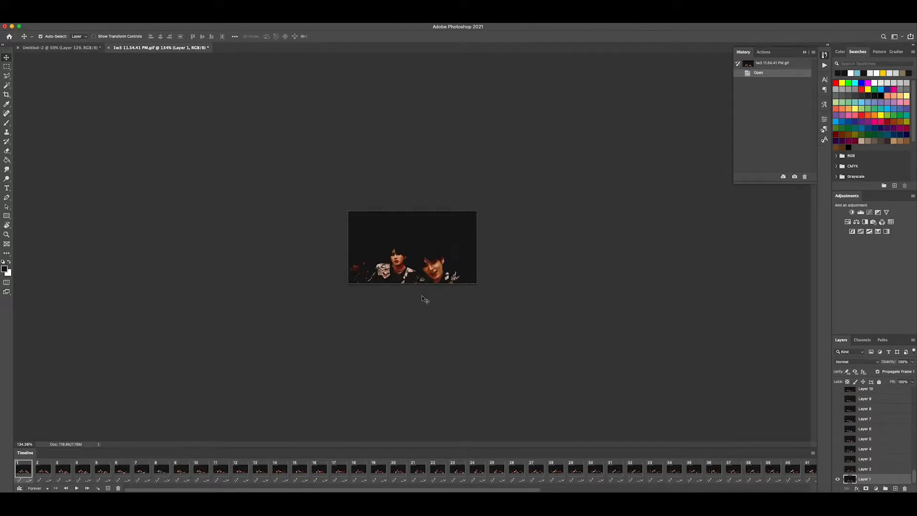
In the Untitled-2 document, select the topmost layer, Layer 203, and set the crop ratio to 16:9.
{"action": "left_click", "coordinate": [60, 47]}
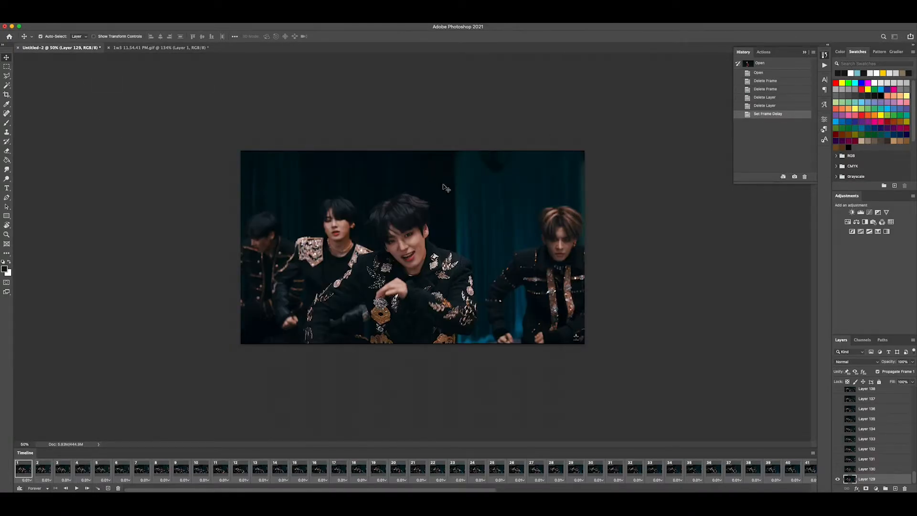
{"action": "scroll", "coordinate": [859, 433], "scroll_direction": "up", "scroll_amount": 15}
{"action": "scroll", "coordinate": [907, 424], "scroll_direction": "up", "scroll_amount": 3}
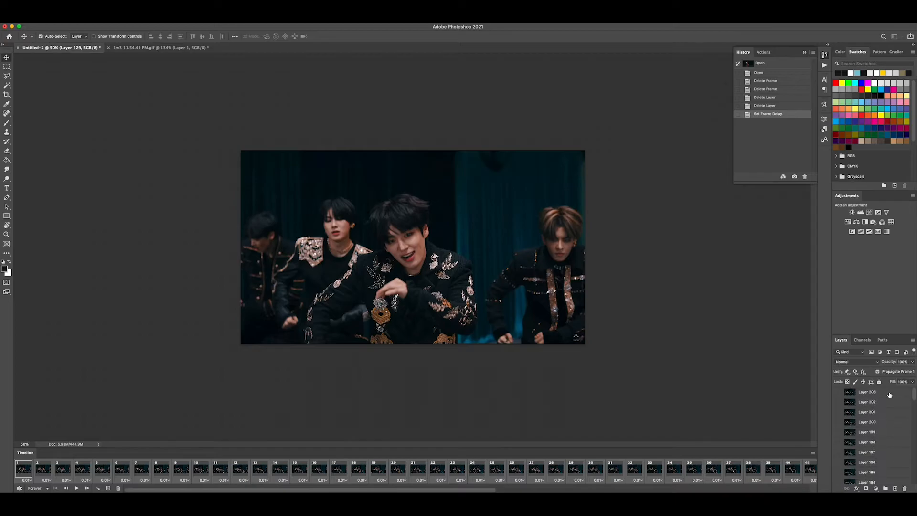
{"action": "left_click", "coordinate": [888, 393]}
{"action": "key", "text": "c"}
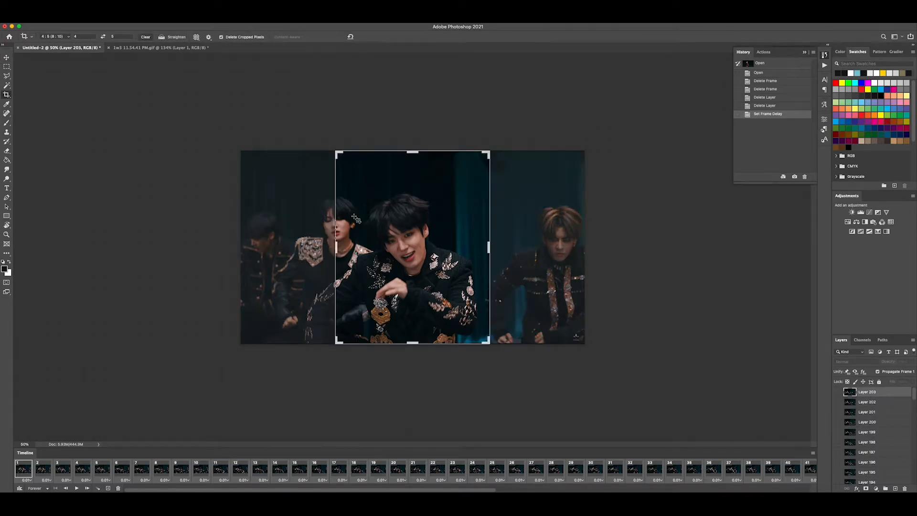
{"action": "left_click", "coordinate": [57, 37]}
{"action": "left_click", "coordinate": [59, 58]}
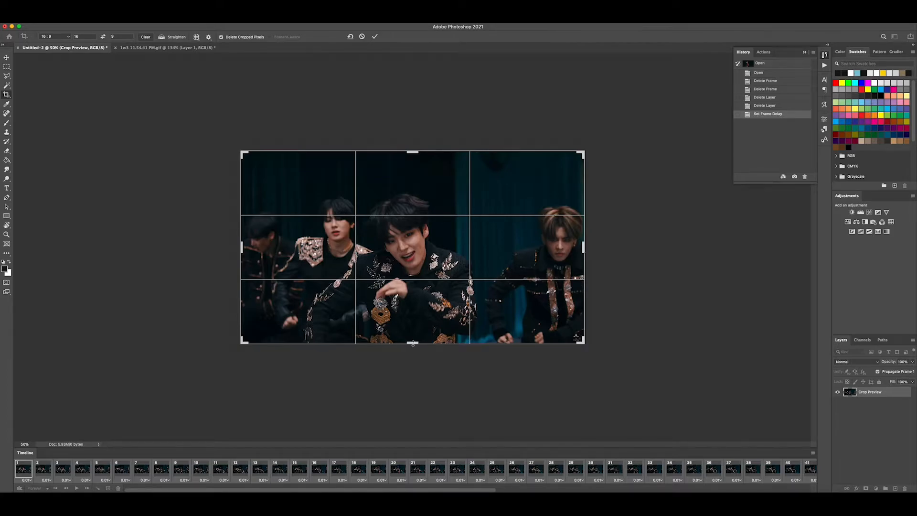
Crop the canvas around the central performer and the two behind him, extending the frame above the image's upper edge.
{"action": "left_click_drag", "start_coordinate": [413, 343], "coordinate": [414, 328]}
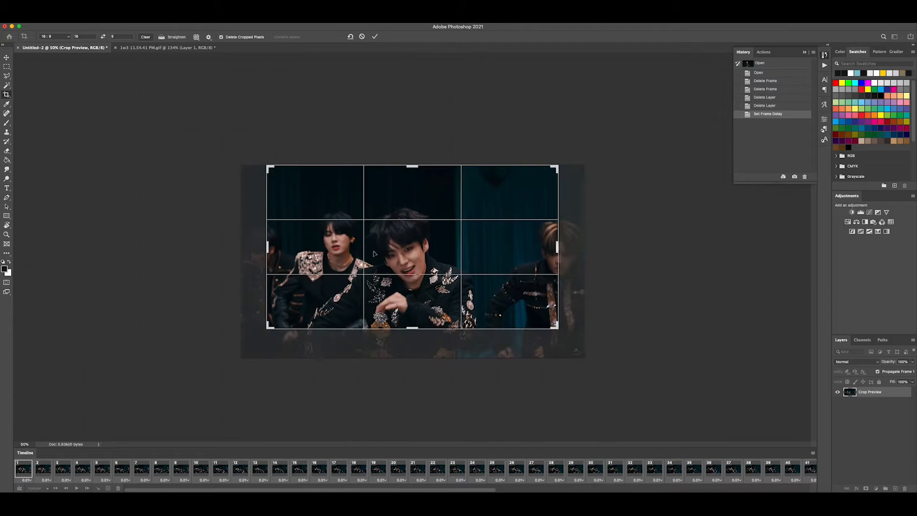
{"action": "left_click_drag", "start_coordinate": [395, 237], "coordinate": [456, 271]}
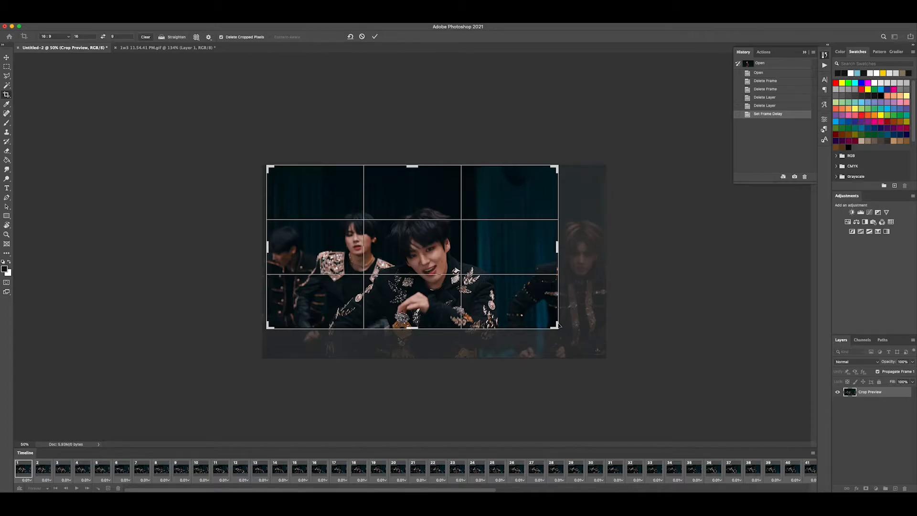
{"action": "left_click_drag", "start_coordinate": [558, 326], "coordinate": [457, 249]}
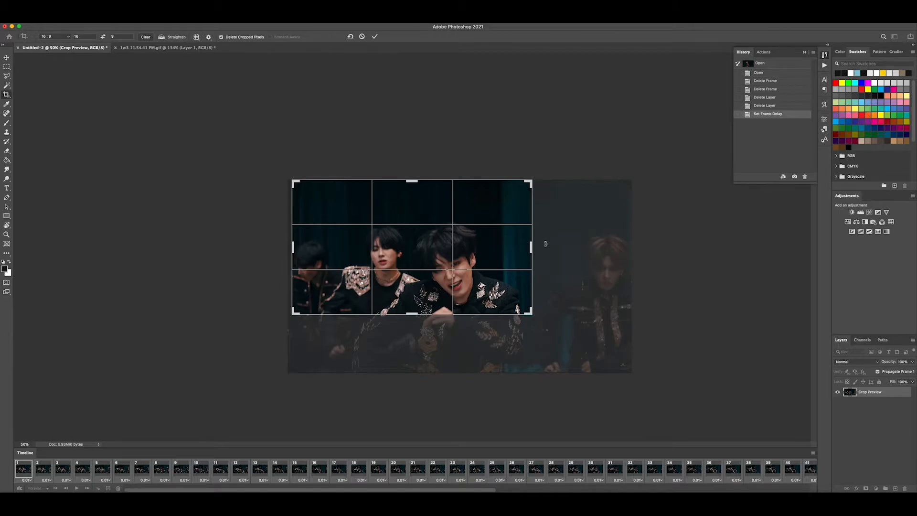
{"action": "left_click_drag", "start_coordinate": [506, 207], "coordinate": [506, 211]}
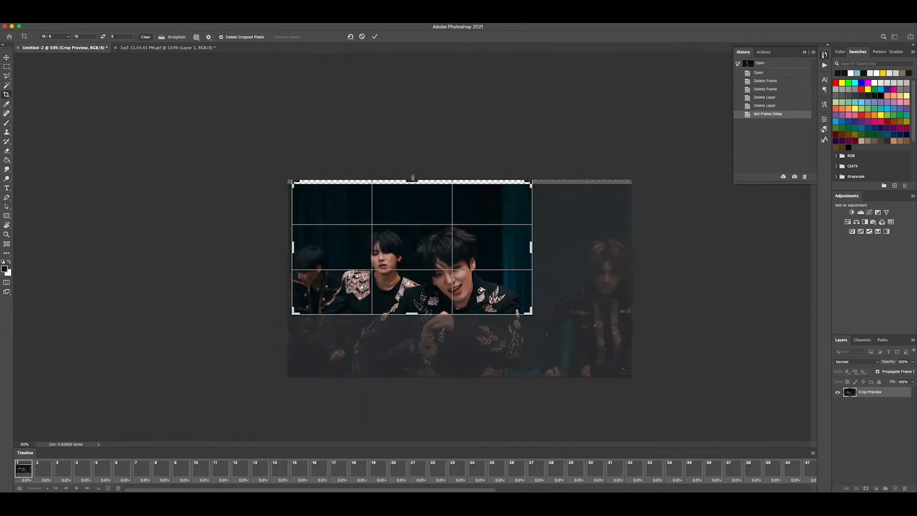
{"action": "mouse_move", "coordinate": [536, 182]}
{"action": "left_mouse_down"}
{"action": "mouse_move", "coordinate": [550, 170]}
{"action": "mouse_move", "coordinate": [548, 179]}
{"action": "left_mouse_up"}
{"action": "left_click_drag", "start_coordinate": [473, 237], "coordinate": [473, 236]}
{"action": "key", "text": "Return"}
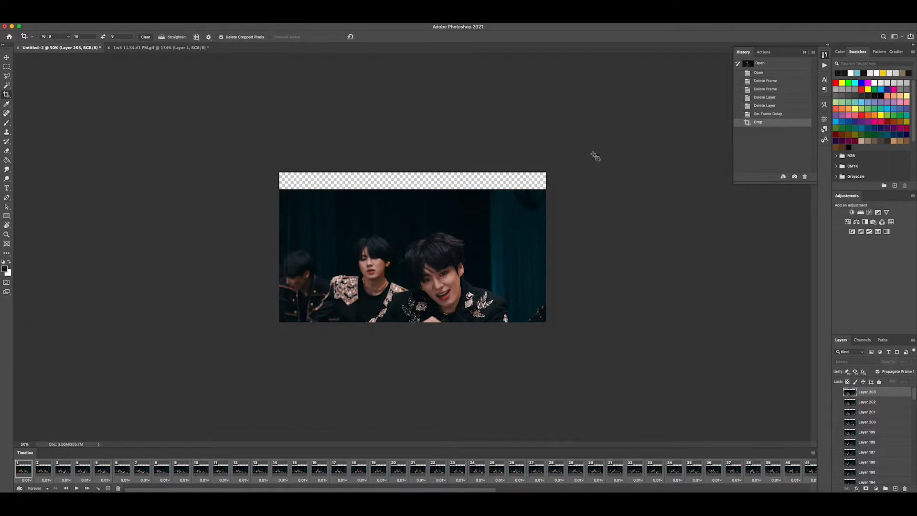
Resize the cropped image to 268 px wide by 151 px high.
{"action": "key", "text": "v"}
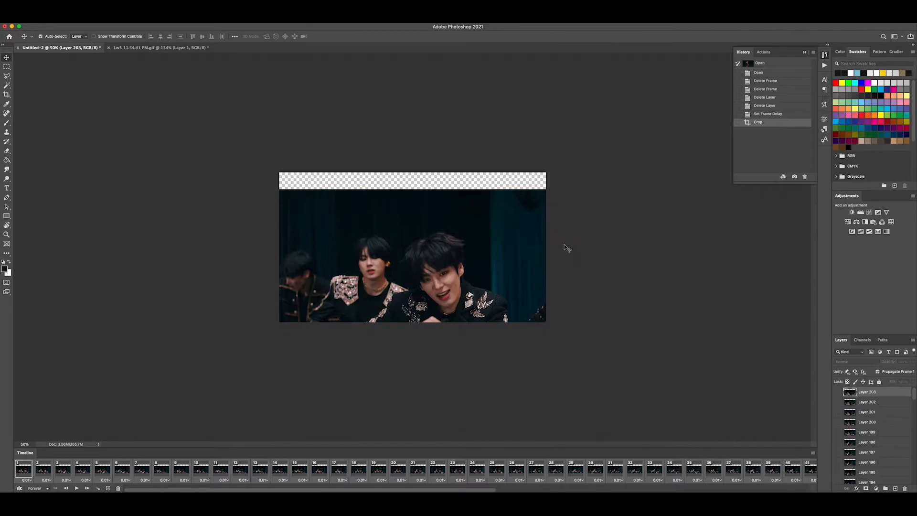
{"action": "left_click", "coordinate": [94, 24]}
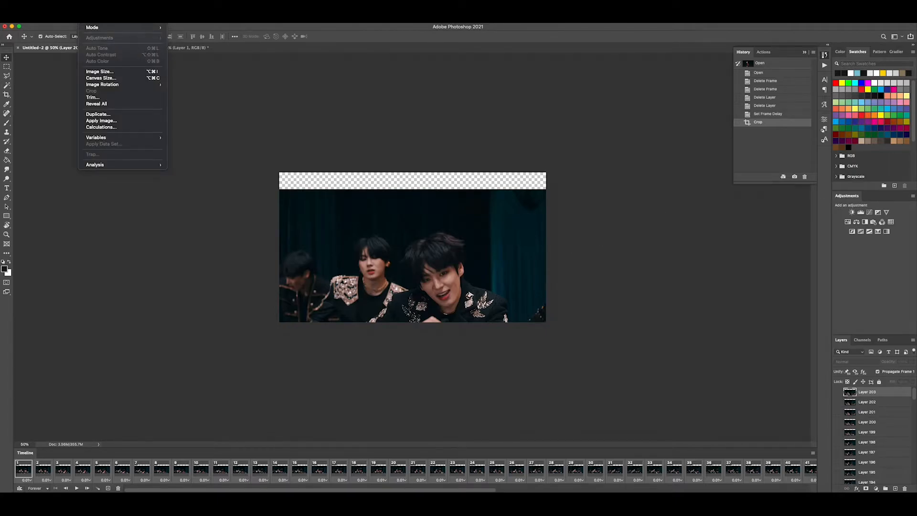
{"action": "left_click", "coordinate": [115, 70]}
{"action": "type", "text": "270"}
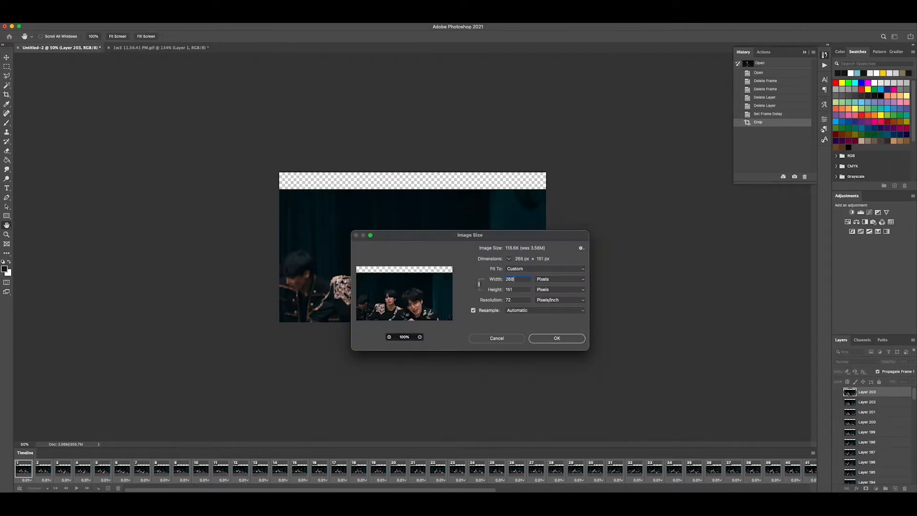
{"action": "key", "text": "Return"}
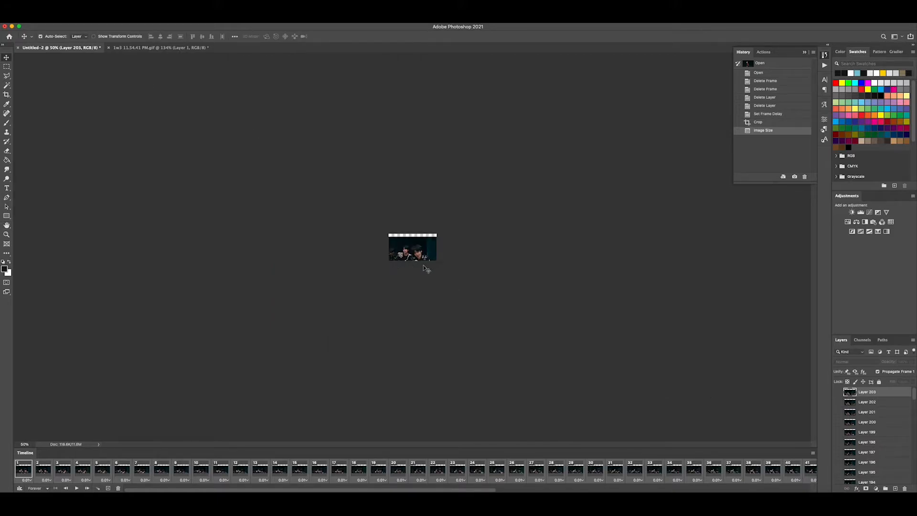
{"action": "scroll", "coordinate": [430, 254], "scroll_direction": "up", "scroll_amount": 5}
{"action": "scroll", "coordinate": [429, 254], "scroll_direction": "down", "scroll_amount": 2}
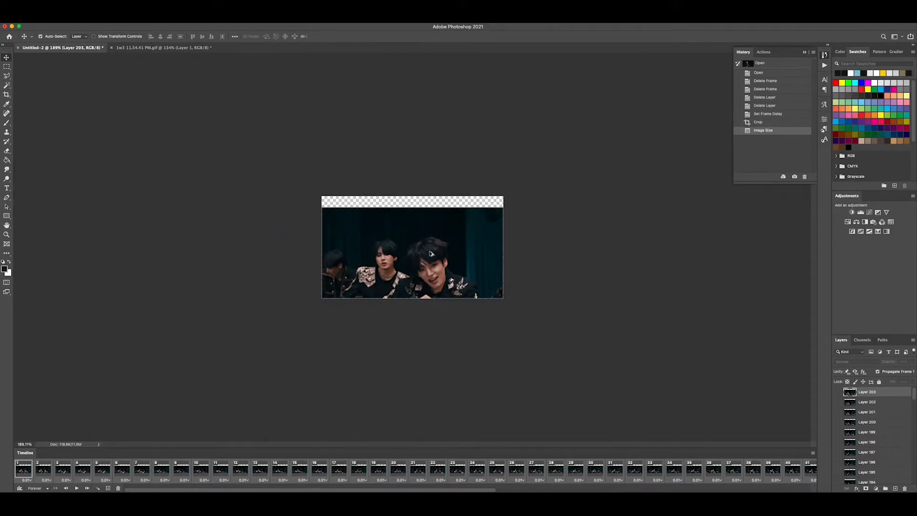
Add a Curves adjustment, raising RGB input 110 to output 128, adjusting red, and lowering blue input 137 to 118.
{"action": "left_click", "coordinate": [869, 212]}
{"action": "left_click_drag", "start_coordinate": [780, 184], "coordinate": [779, 180]}
{"action": "left_click", "coordinate": [766, 150]}
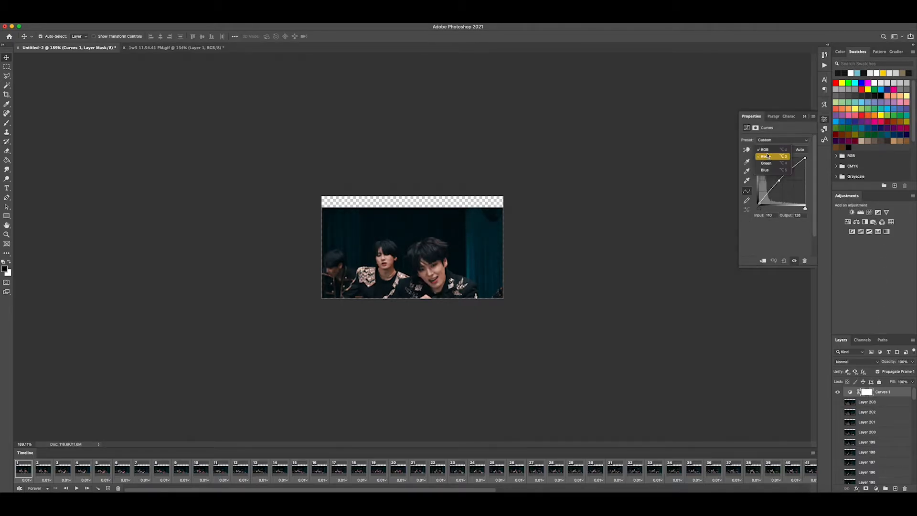
{"action": "left_click", "coordinate": [768, 157]}
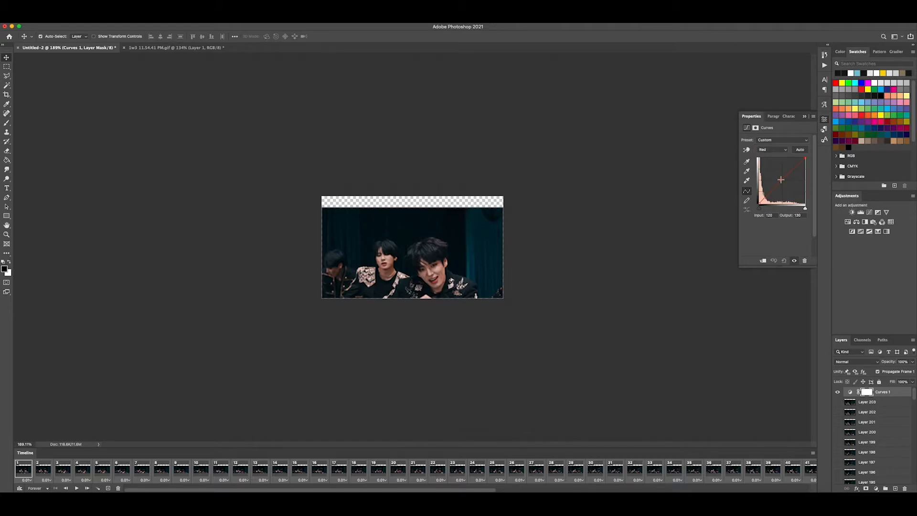
{"action": "left_click", "coordinate": [771, 149]}
{"action": "left_click", "coordinate": [773, 165]}
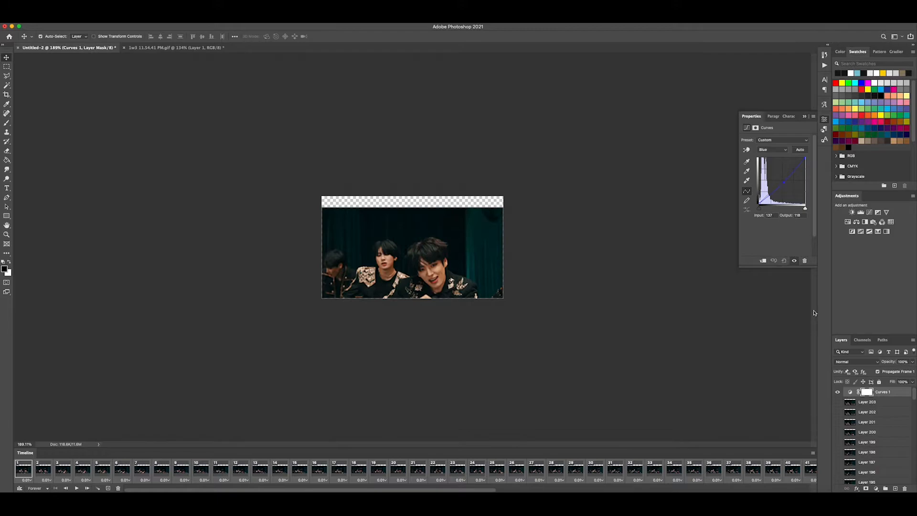
Add a Levels adjustment, raising the RGB shadow input slightly and setting the highlight input to 240.
{"action": "left_click", "coordinate": [860, 212]}
{"action": "left_click_drag", "start_coordinate": [757, 196], "coordinate": [759, 193]}
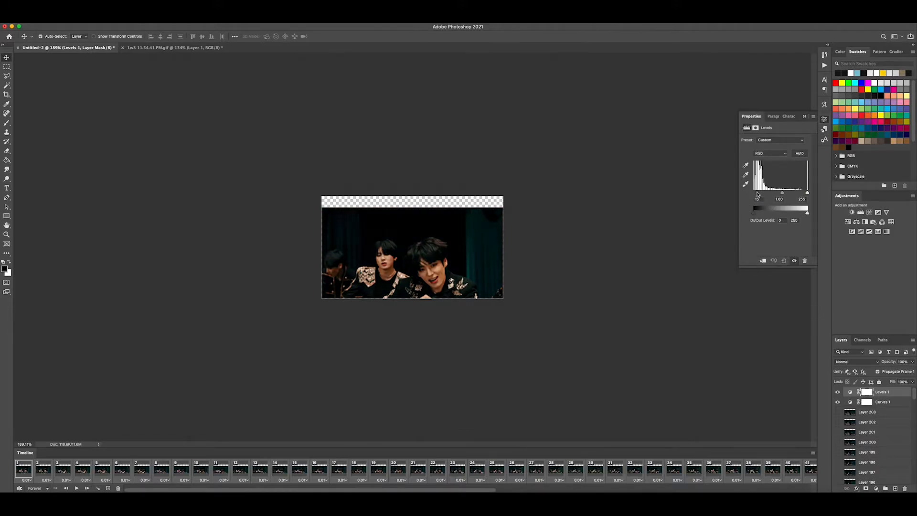
{"action": "left_click_drag", "start_coordinate": [806, 193], "coordinate": [804, 193]}
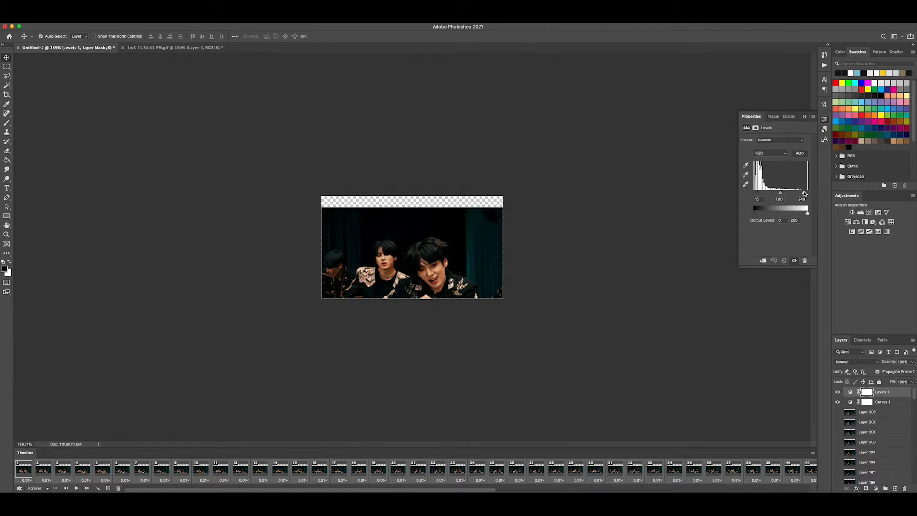
Fine-tune the individual color channels' input levels in the Levels adjustment.
{"action": "left_click", "coordinate": [776, 158]}
{"action": "left_click", "coordinate": [775, 162]}
{"action": "left_click", "coordinate": [770, 153]}
{"action": "left_click", "coordinate": [769, 166]}
{"action": "left_click_drag", "start_coordinate": [807, 192], "coordinate": [756, 193]}
Add a Hue/Saturation adjustment, desaturate the master range almost completely, and strongly boost the saturation of the reds and yellows.
{"action": "left_click", "coordinate": [847, 221]}
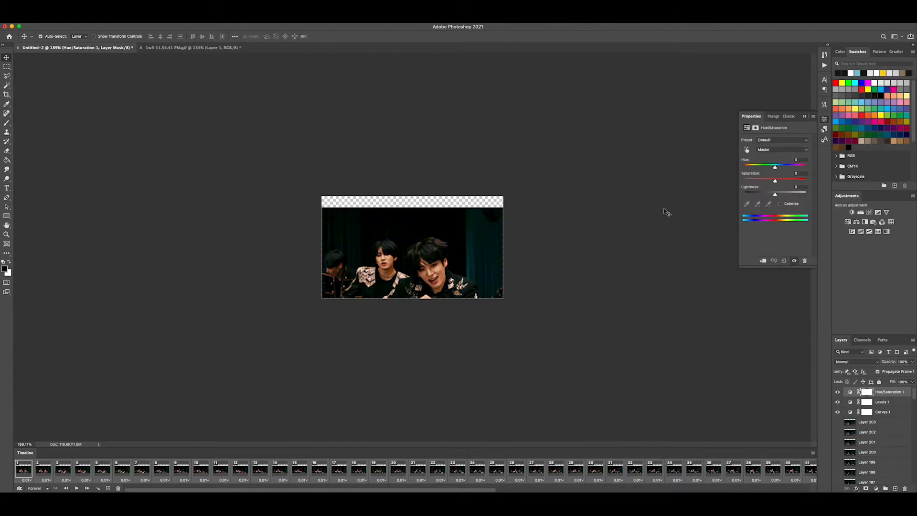
{"action": "left_click", "coordinate": [748, 180]}
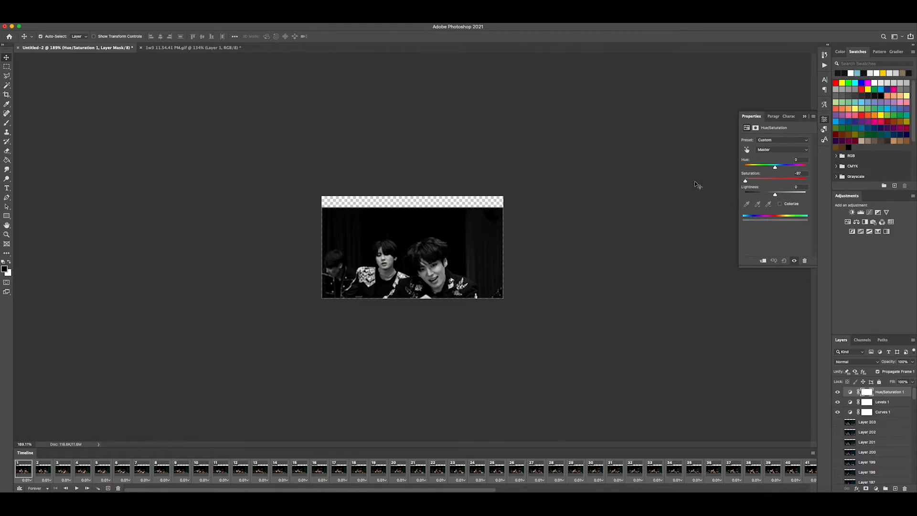
{"action": "left_click", "coordinate": [768, 151]}
{"action": "left_click", "coordinate": [767, 156]}
{"action": "left_click", "coordinate": [773, 152]}
{"action": "left_click", "coordinate": [766, 156]}
{"action": "left_click_drag", "start_coordinate": [801, 181], "coordinate": [803, 180]}
Set the master saturation to -93 and compare the image with and without the Hue/Saturation adjustment.
{"action": "left_click", "coordinate": [770, 149]}
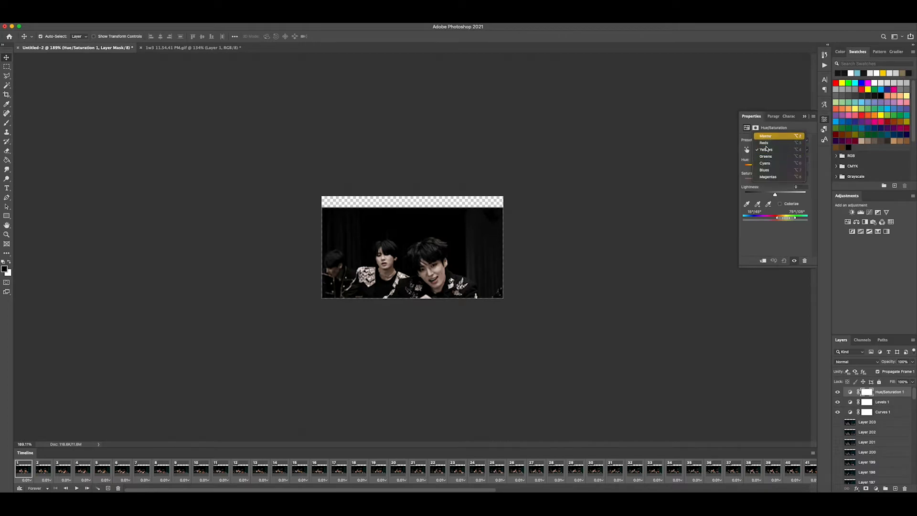
{"action": "left_click", "coordinate": [766, 140]}
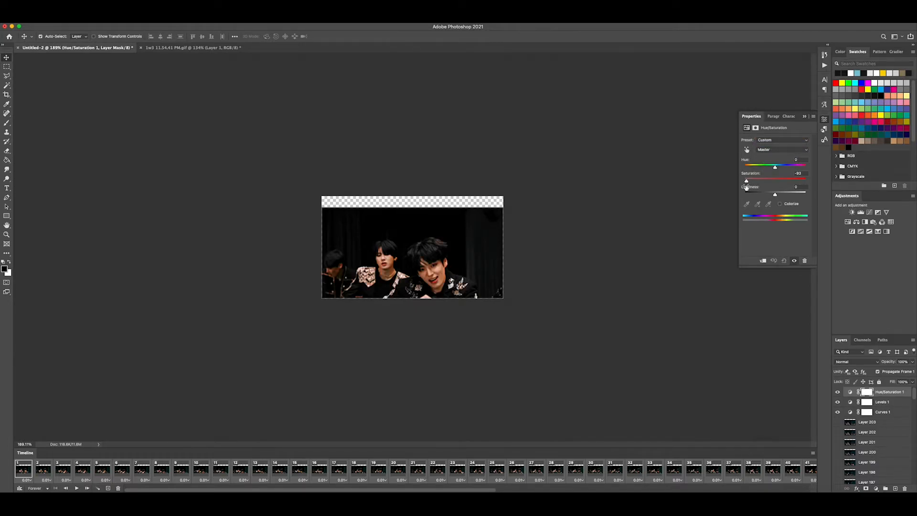
{"action": "left_click", "coordinate": [838, 391]}
{"action": "left_click", "coordinate": [837, 392]}
Set the lightness of the cyans to -100 in the Hue/Saturation adjustment to darken the background.
{"action": "left_click", "coordinate": [767, 151]}
{"action": "left_click", "coordinate": [764, 194]}
{"action": "left_click", "coordinate": [768, 151]}
{"action": "left_click", "coordinate": [764, 141]}
{"action": "left_click_drag", "start_coordinate": [754, 193], "coordinate": [742, 195]}
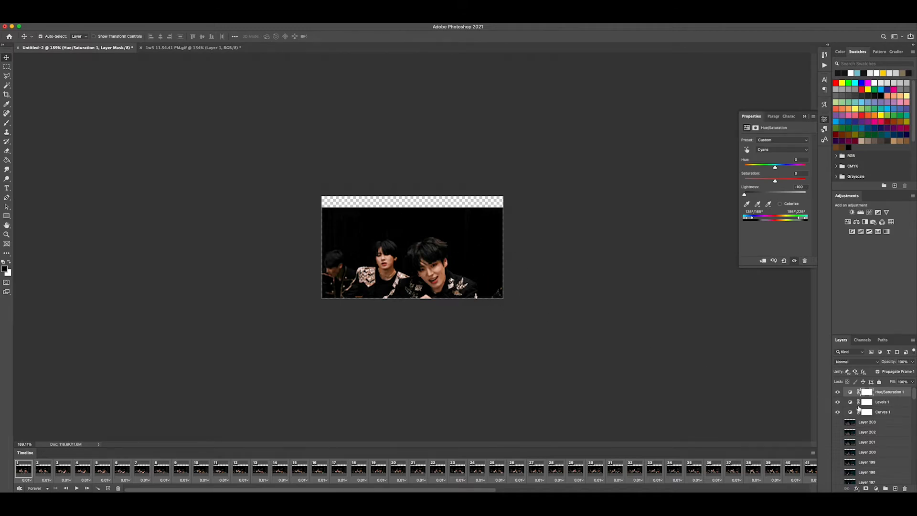
Add a Selective Color adjustment and set the black amount of the Blacks to +28%.
{"action": "left_click", "coordinate": [886, 231]}
{"action": "left_click", "coordinate": [766, 149]}
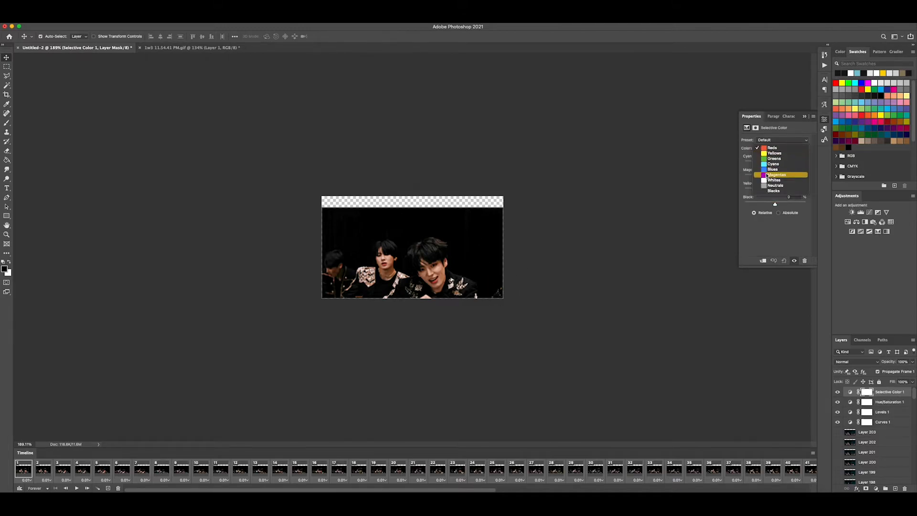
{"action": "left_click", "coordinate": [768, 191]}
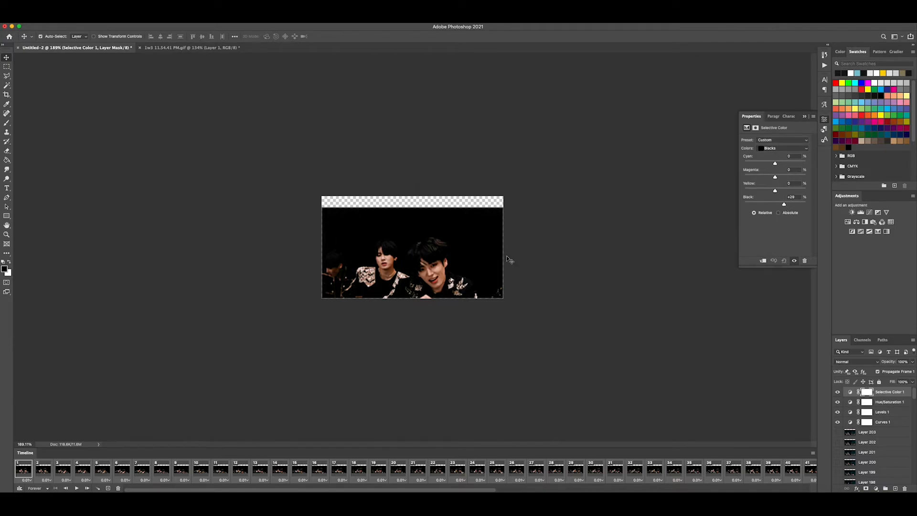
In the Selective Color adjustment, raise the yellow amount of the Yellows and set the Reds to magenta -14% and yellow -14%.
{"action": "left_click", "coordinate": [764, 149]}
{"action": "left_click", "coordinate": [770, 110]}
{"action": "left_click_drag", "start_coordinate": [775, 190], "coordinate": [781, 191]}
{"action": "left_click", "coordinate": [766, 149]}
{"action": "left_click", "coordinate": [766, 142]}
{"action": "left_click_drag", "start_coordinate": [775, 177], "coordinate": [770, 178]}
{"action": "scroll", "coordinate": [614, 337], "scroll_direction": "down", "scroll_amount": 3}
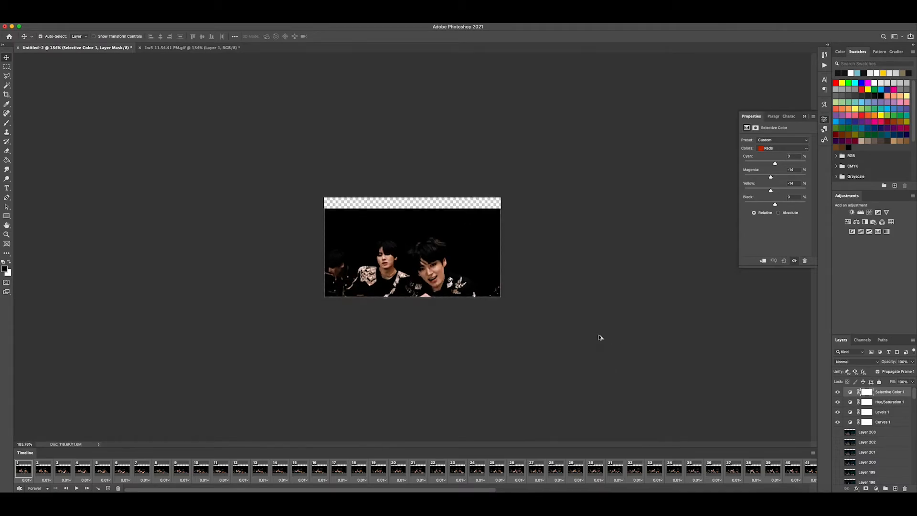
Add an empty layer above the adjustment layers, check the timeline frames, and activate the Brush tool.
{"action": "left_click", "coordinate": [895, 488]}
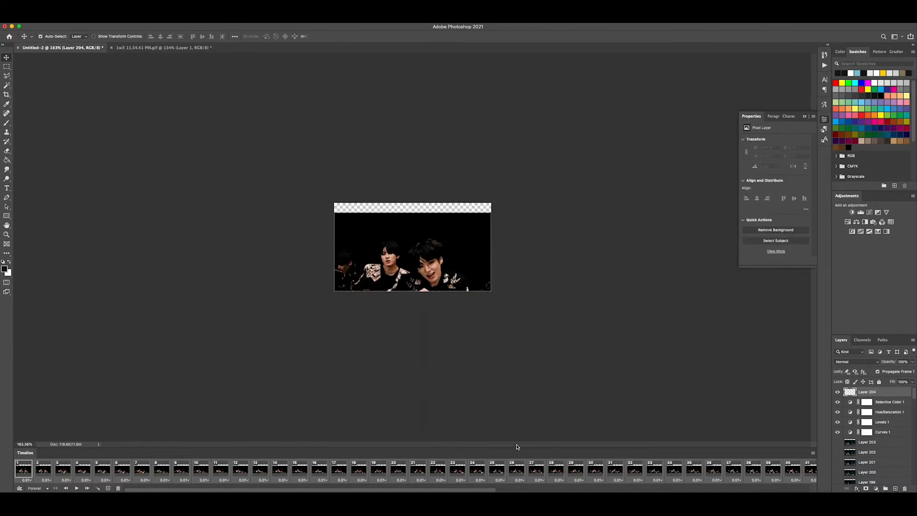
{"action": "left_click_drag", "start_coordinate": [421, 491], "coordinate": [730, 491]}
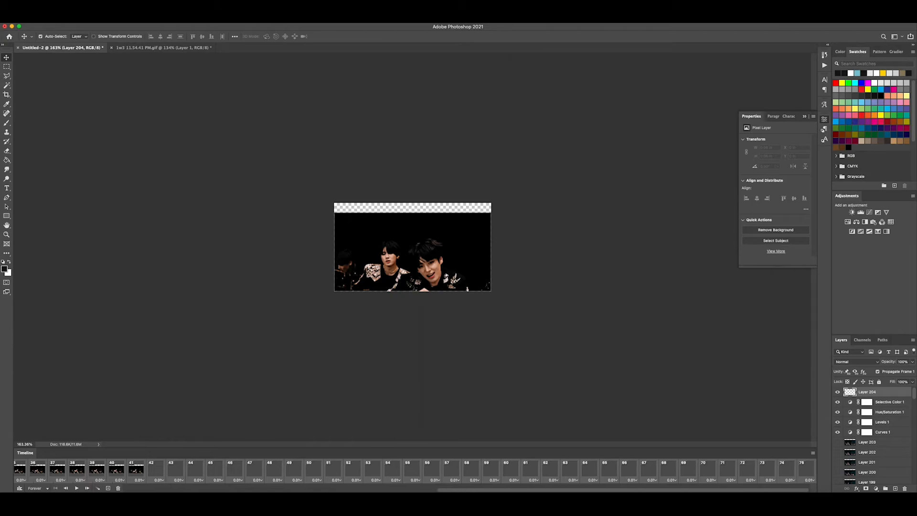
{"action": "left_click_drag", "start_coordinate": [542, 491], "coordinate": [171, 455]}
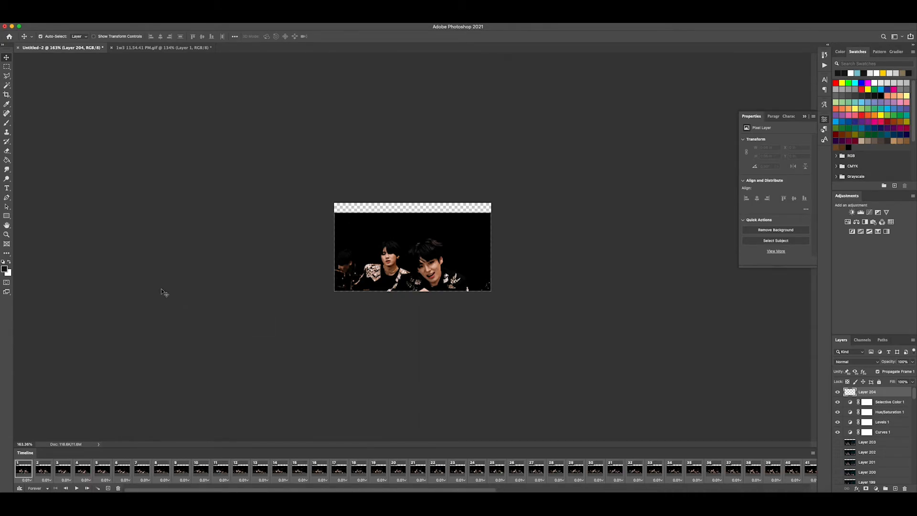
{"action": "key", "text": "b"}
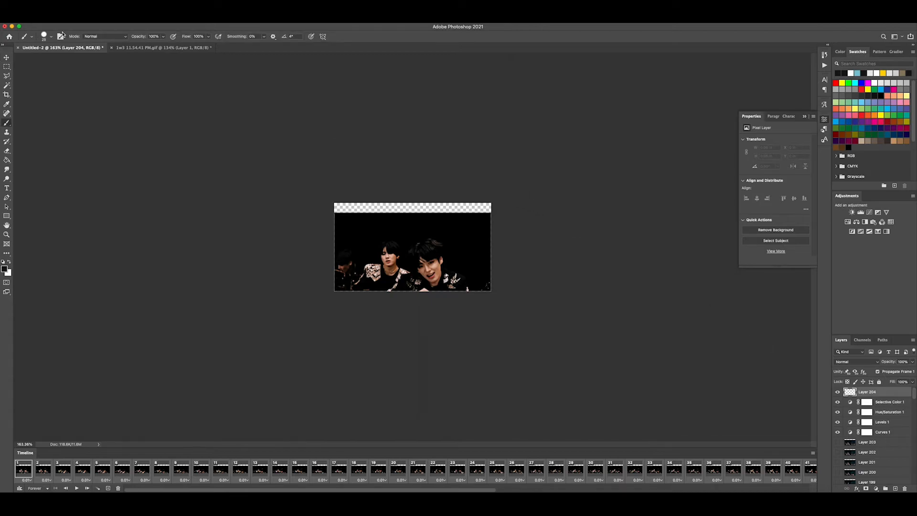
{"action": "left_click", "coordinate": [47, 36]}
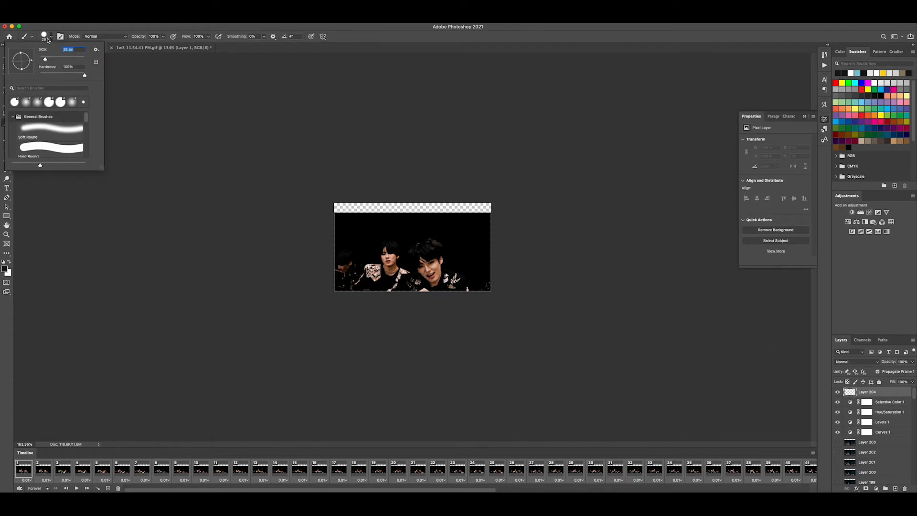
{"action": "key", "text": "Escape"}
{"action": "left_click", "coordinate": [486, 208]}
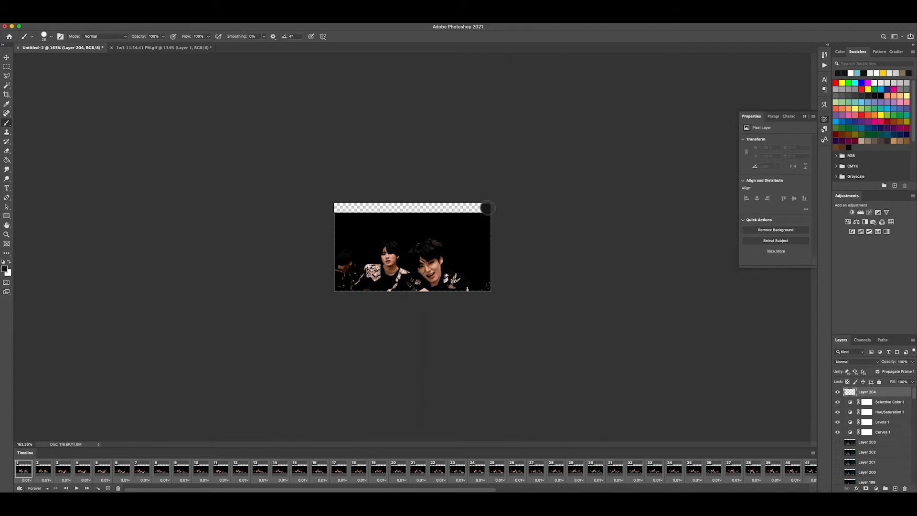
{"action": "left_click", "coordinate": [335, 207]}
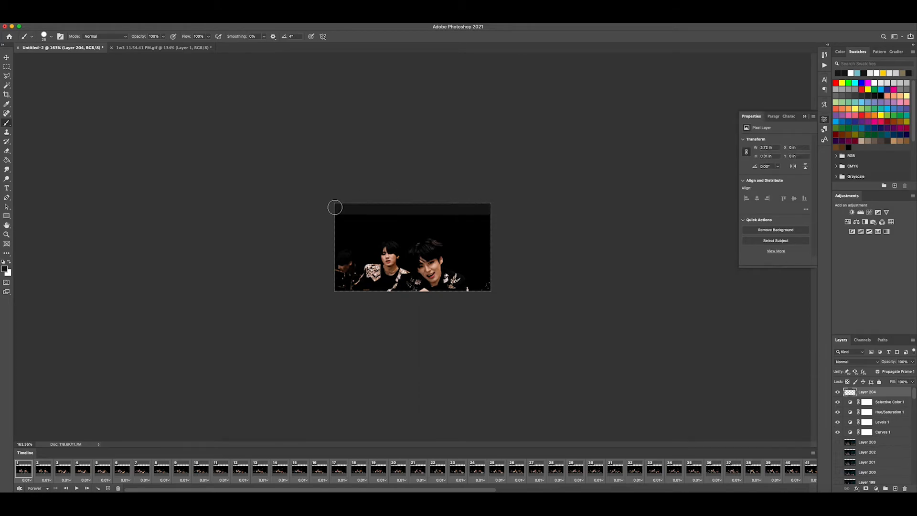
{"action": "key", "text": "super+z"}
{"action": "key", "text": "super+z"}
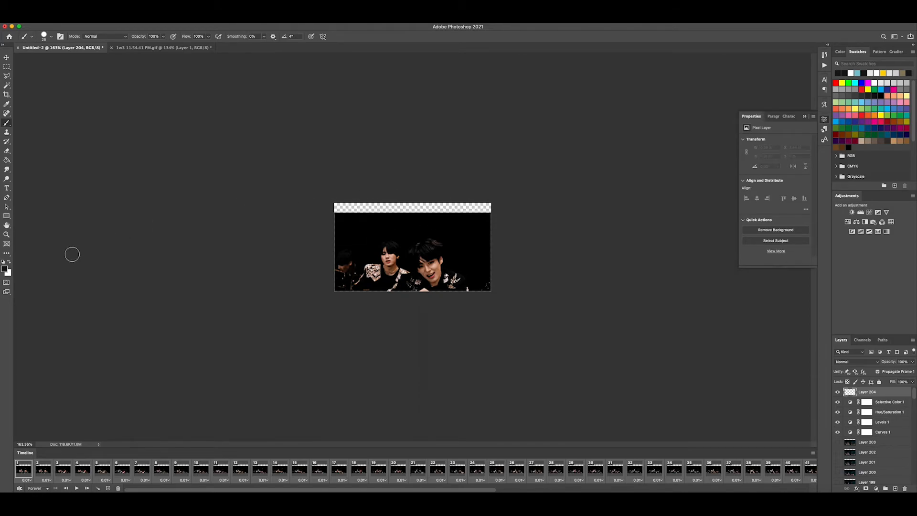
Sample black from the image's background and paint a straight strip over the transparent band along the image's upper edge.
{"action": "key", "text": "i"}
{"action": "key", "text": "b"}
{"action": "left_click", "coordinate": [477, 207]}
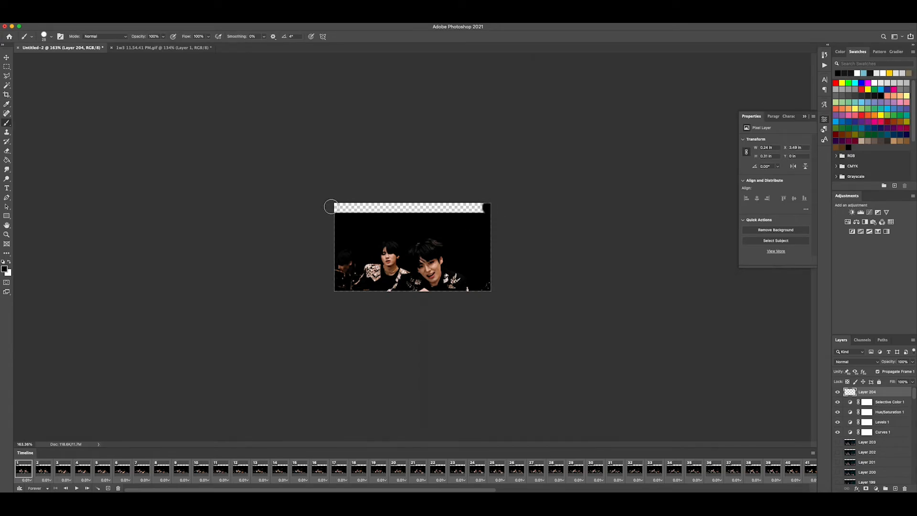
{"action": "left_click", "coordinate": [329, 206], "text": "shift"}
{"action": "scroll", "coordinate": [369, 167], "scroll_direction": "up", "scroll_amount": 3}
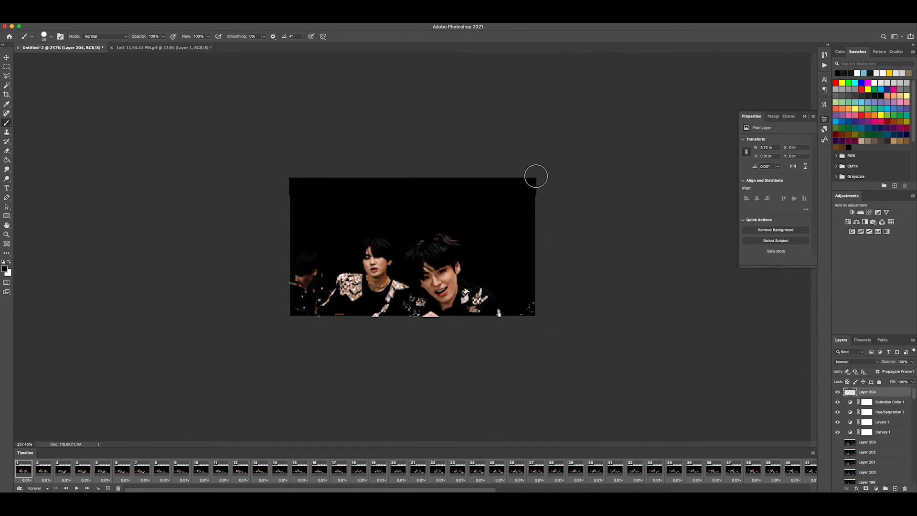
{"action": "scroll", "coordinate": [489, 201], "scroll_direction": "down", "scroll_amount": 3}
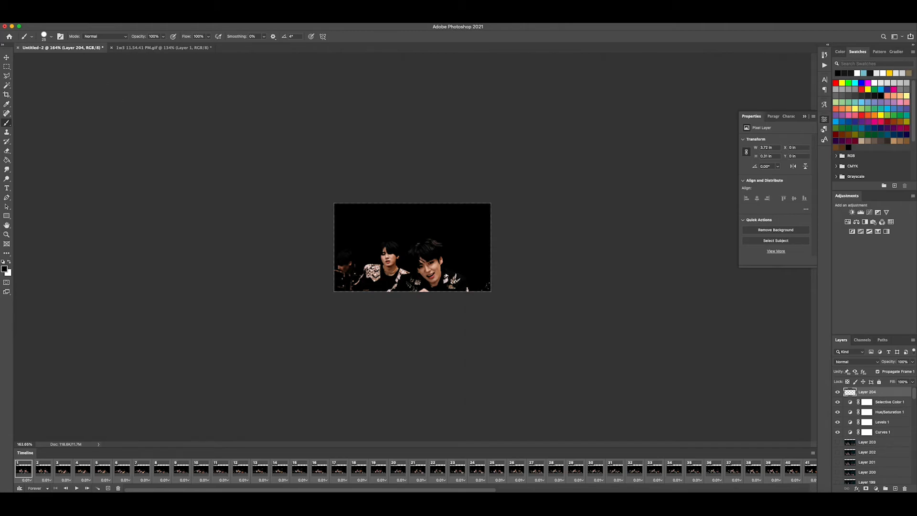
Add a solid color fill layer in dark gray #151515 above all layers and set its blending mode to Lighten.
{"action": "left_click", "coordinate": [88, 20]}
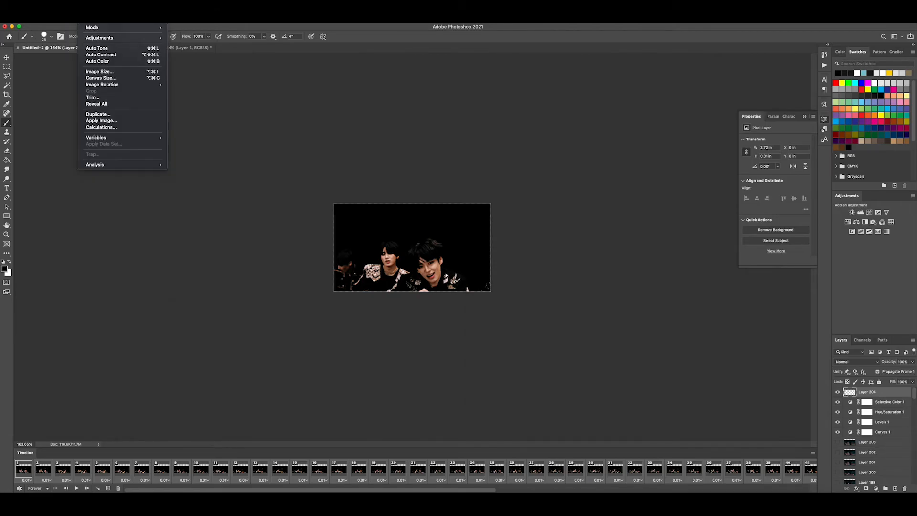
{"action": "mouse_move", "coordinate": [108, 20]}
{"action": "mouse_move", "coordinate": [143, 104]}
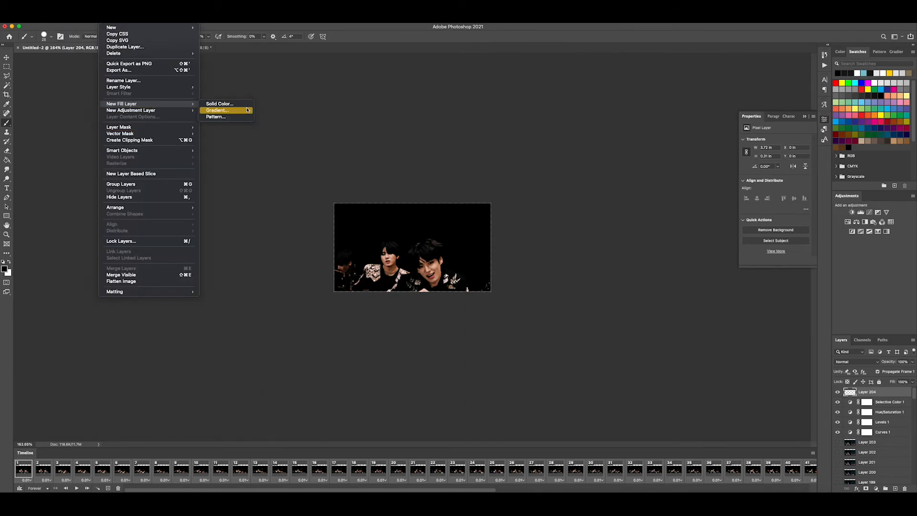
{"action": "left_click", "coordinate": [241, 105]}
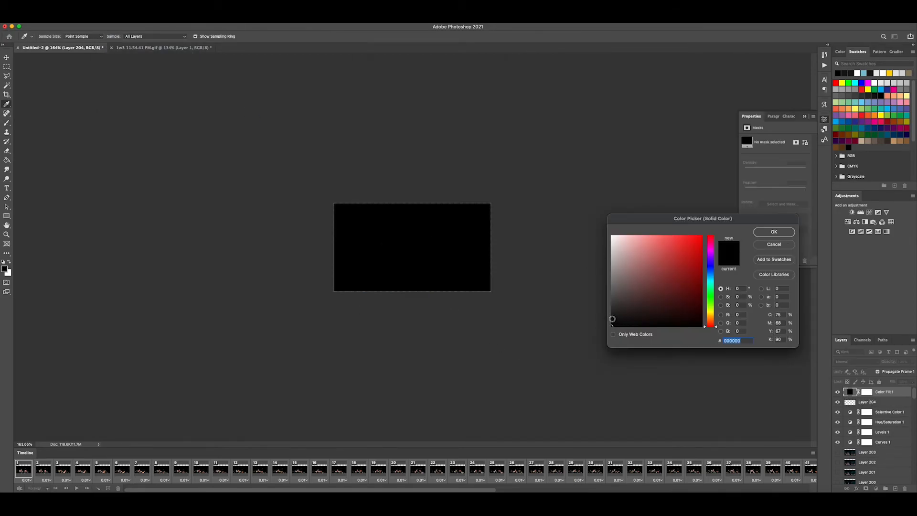
{"action": "left_click", "coordinate": [611, 318]}
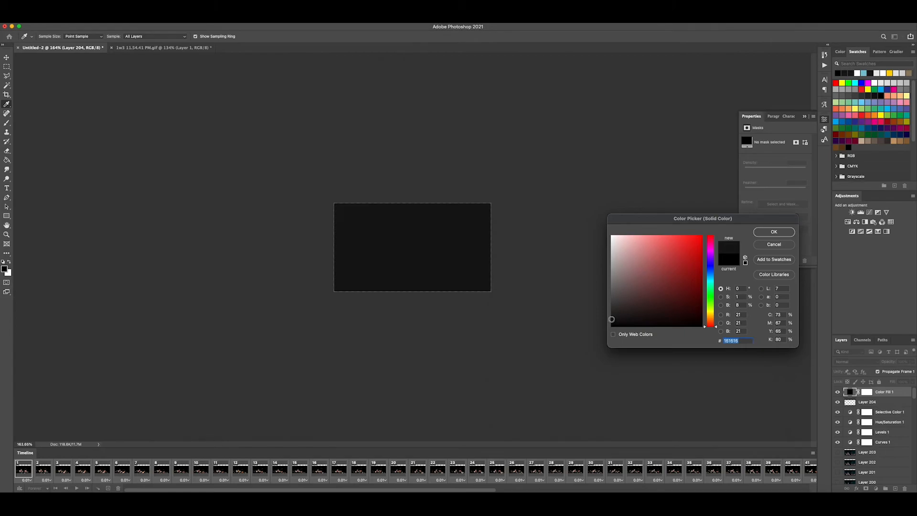
{"action": "left_click", "coordinate": [774, 232]}
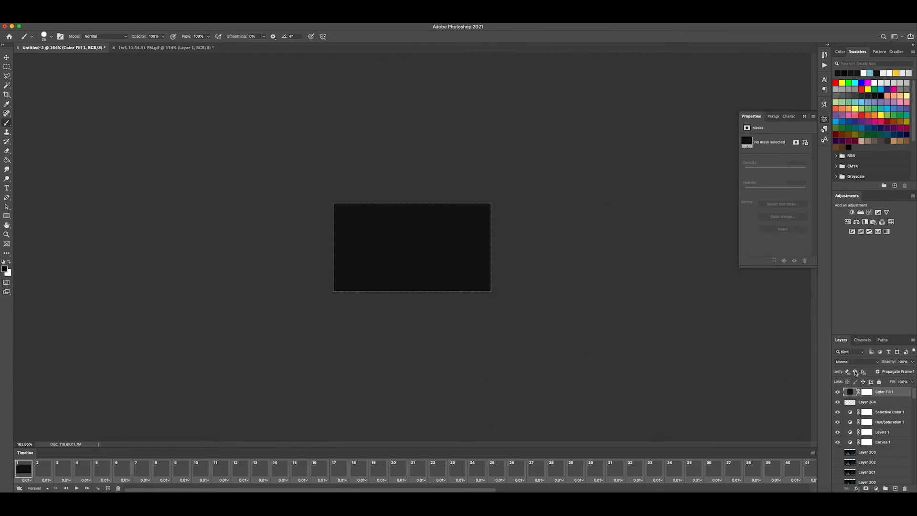
{"action": "left_click", "coordinate": [848, 361]}
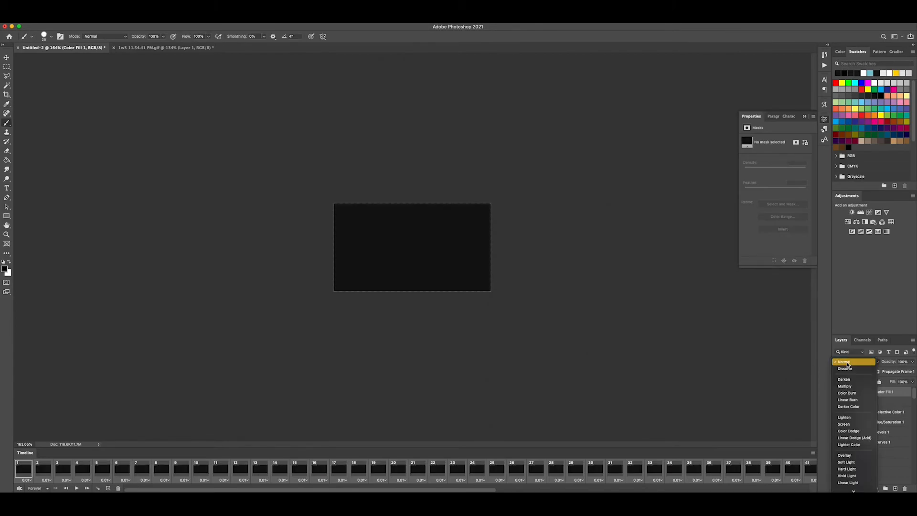
{"action": "left_click", "coordinate": [848, 417]}
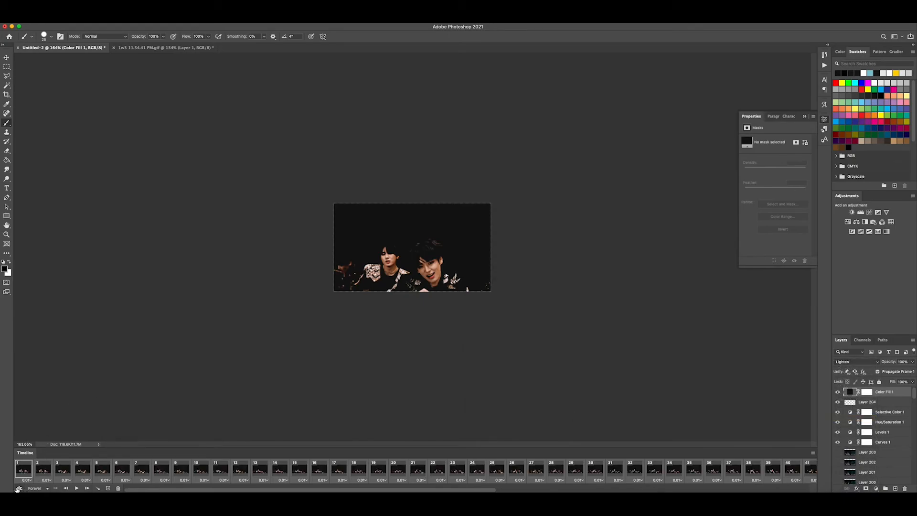
Convert the frame animation to a video timeline and combine all the frame layers below the adjustments into one smart object.
{"action": "left_click", "coordinate": [19, 488]}
{"action": "left_click_drag", "start_coordinate": [915, 390], "coordinate": [898, 476]}
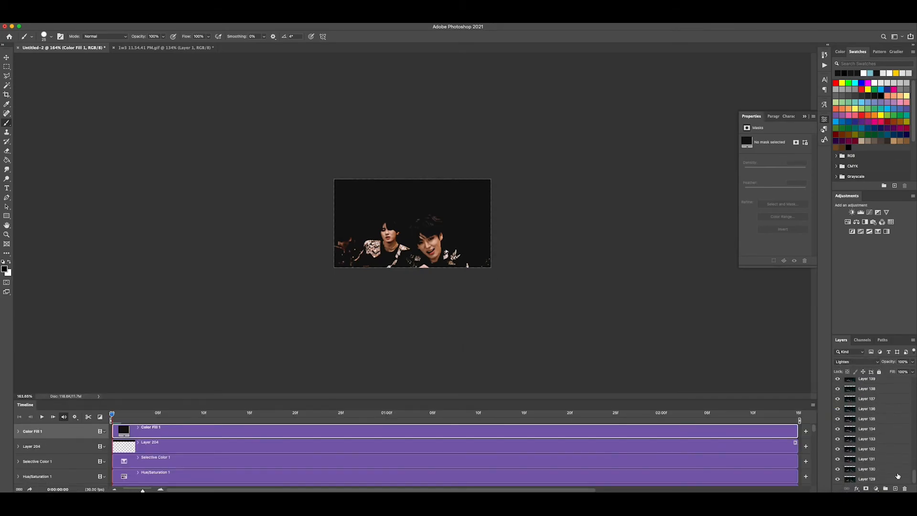
{"action": "left_click", "coordinate": [899, 479]}
{"action": "scroll", "coordinate": [899, 454], "scroll_direction": "up", "scroll_amount": 15}
{"action": "left_click", "coordinate": [873, 443], "text": "shift"}
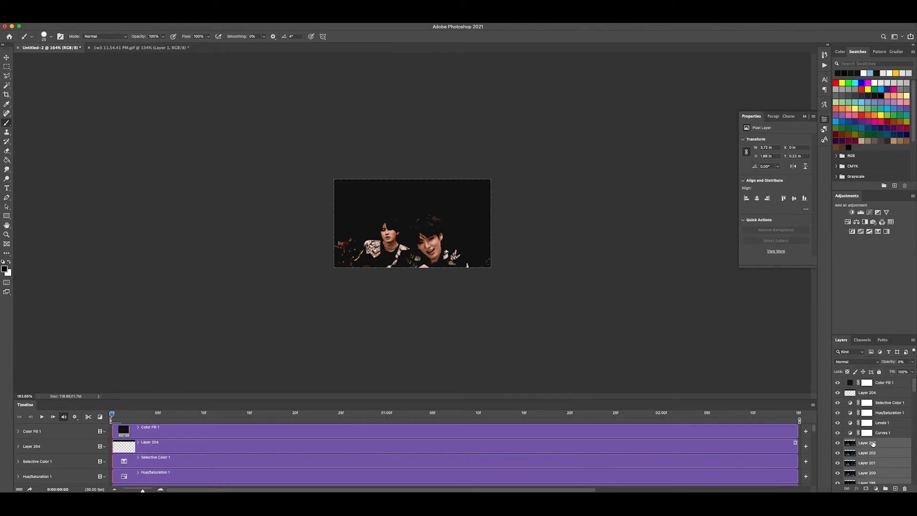
{"action": "right_click", "coordinate": [873, 443]}
{"action": "left_click", "coordinate": [841, 250]}
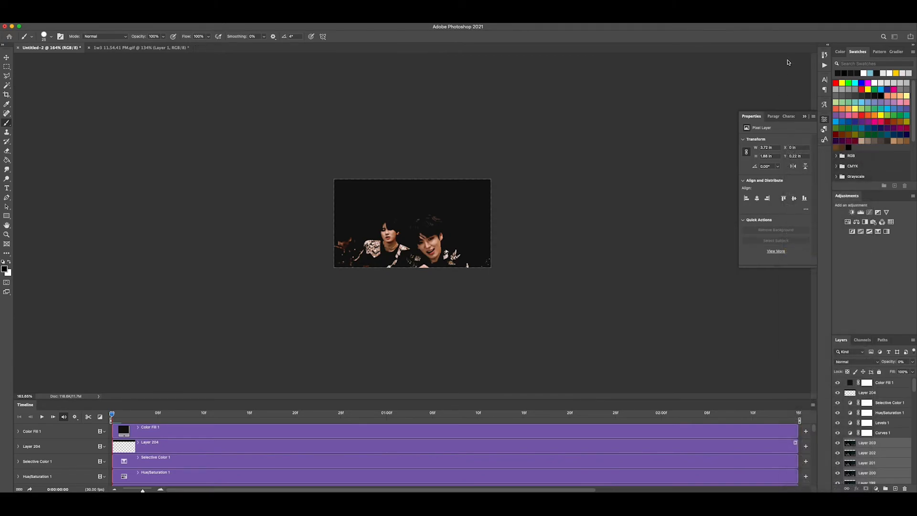
Run the act 1 action on the smart object and compare the result with the other open GIF document.
{"action": "left_click", "coordinate": [824, 65]}
{"action": "left_click", "coordinate": [769, 77]}
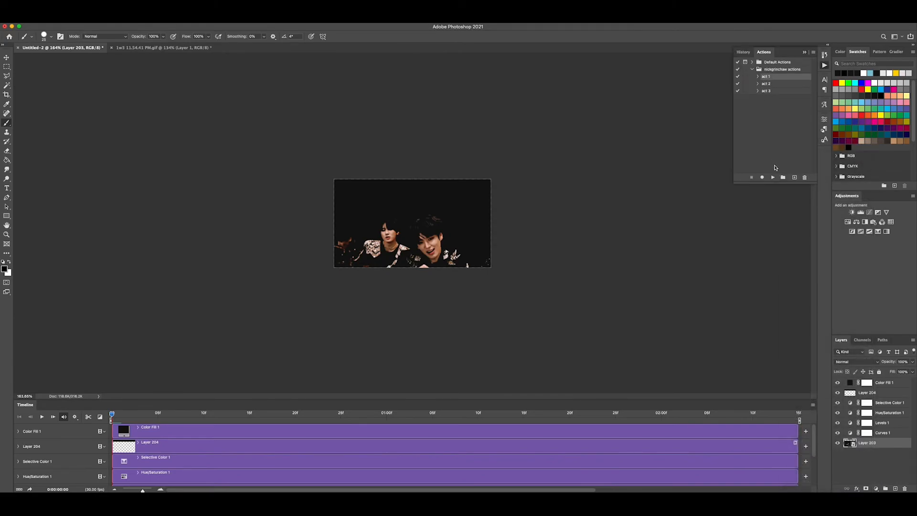
{"action": "left_click", "coordinate": [772, 177]}
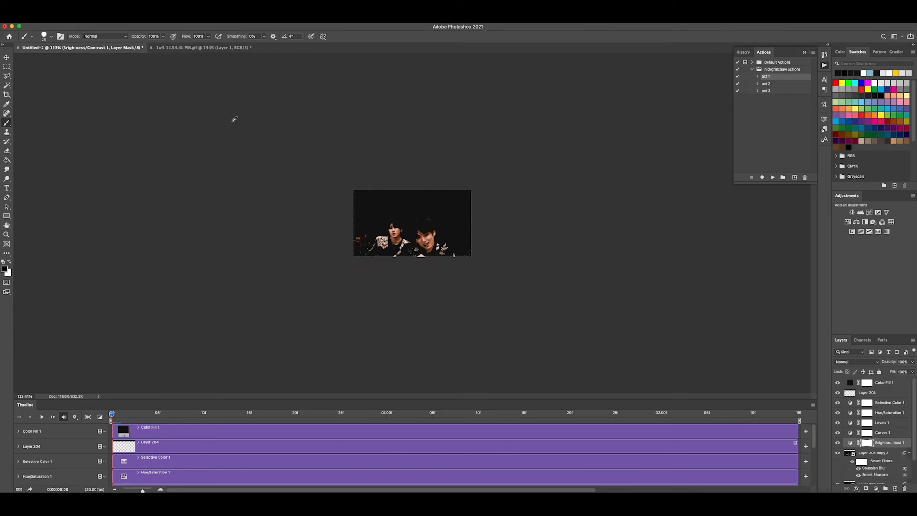
{"action": "left_click", "coordinate": [196, 47]}
{"action": "left_click", "coordinate": [101, 48]}
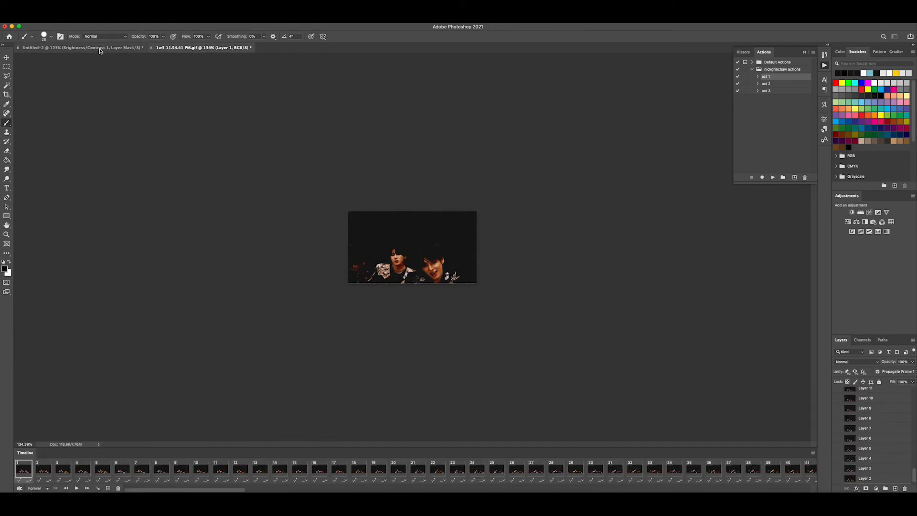
Play back the timeline and preview the GIF animation in Save for Web.
{"action": "key", "text": "space"}
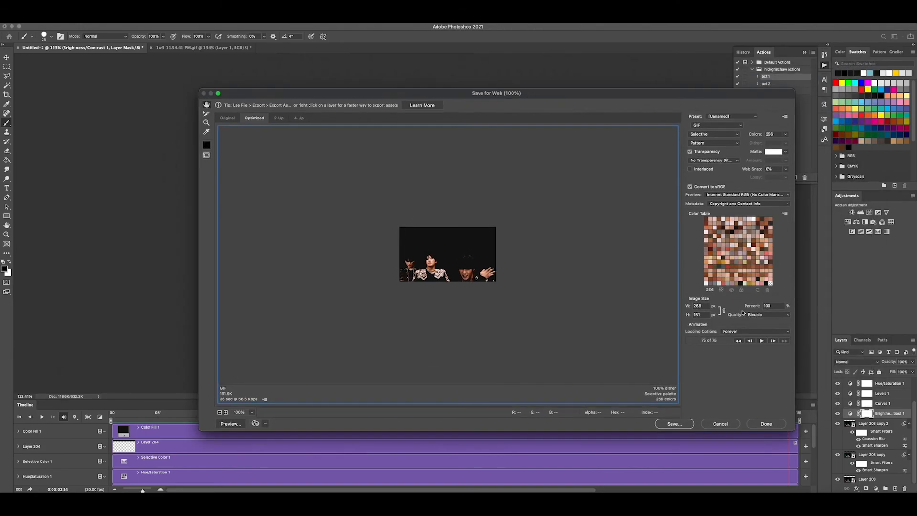
{"action": "left_click", "coordinate": [760, 340]}
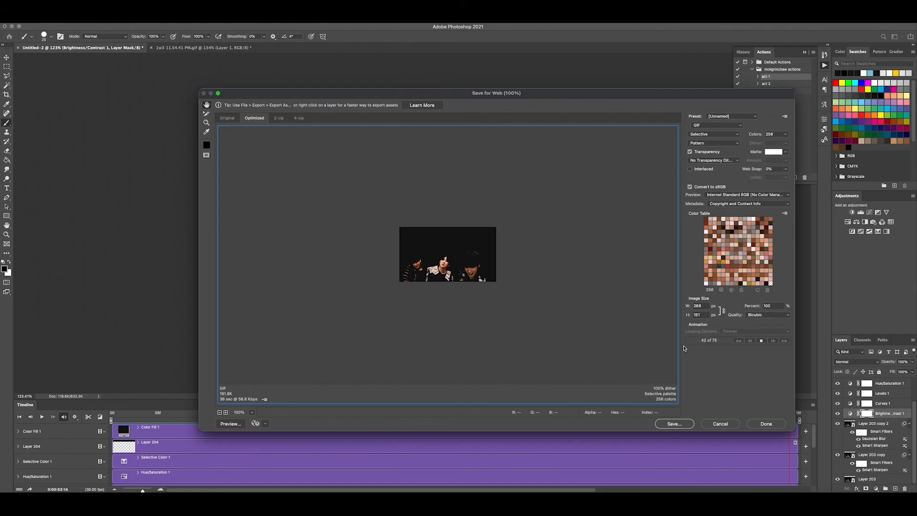